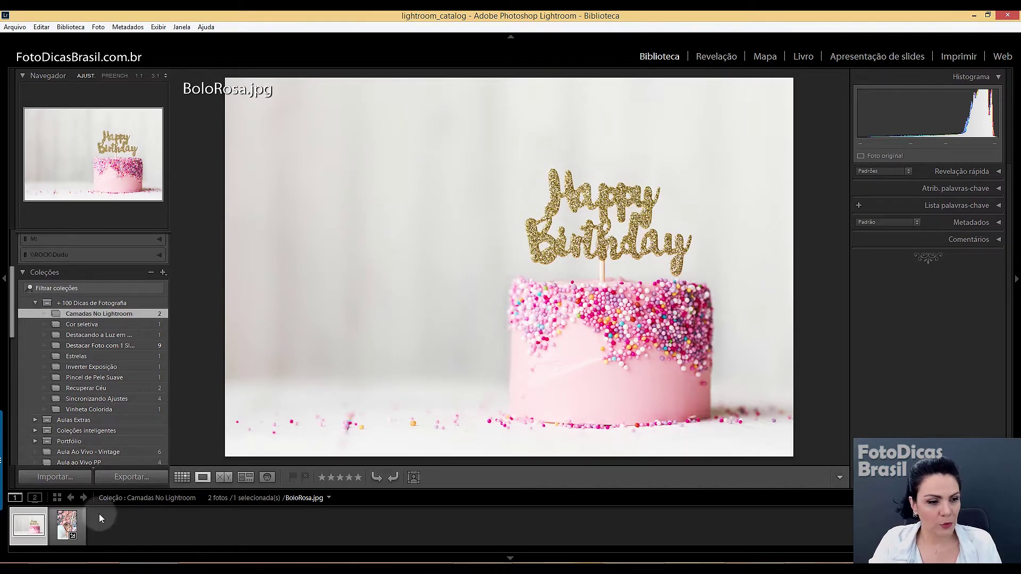
# - Compare the child and cake photos, then open BoloRosa.jpg in the Revelação (Develop) module
pyautogui.click(68, 526)
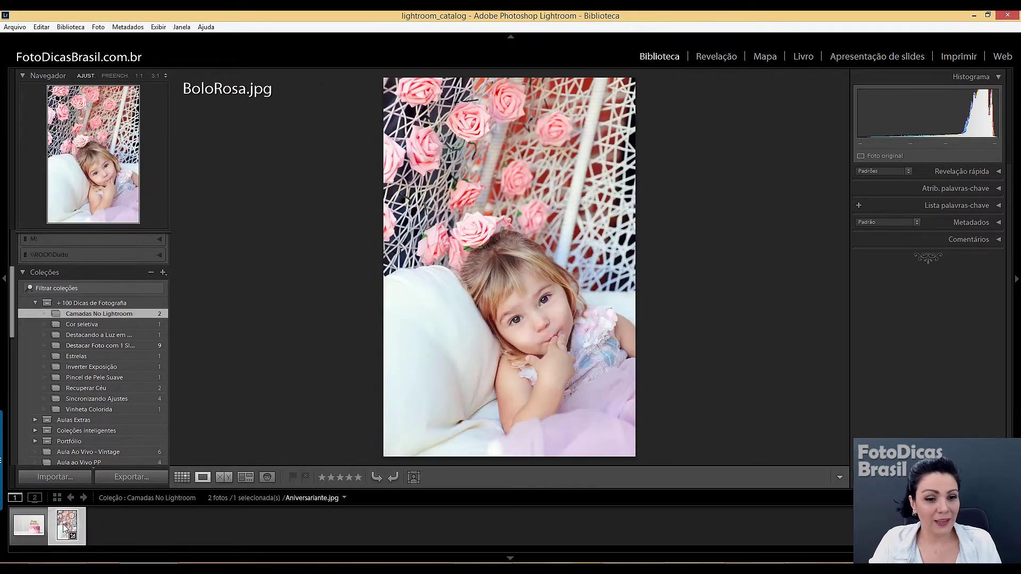
pyautogui.click(23, 526)
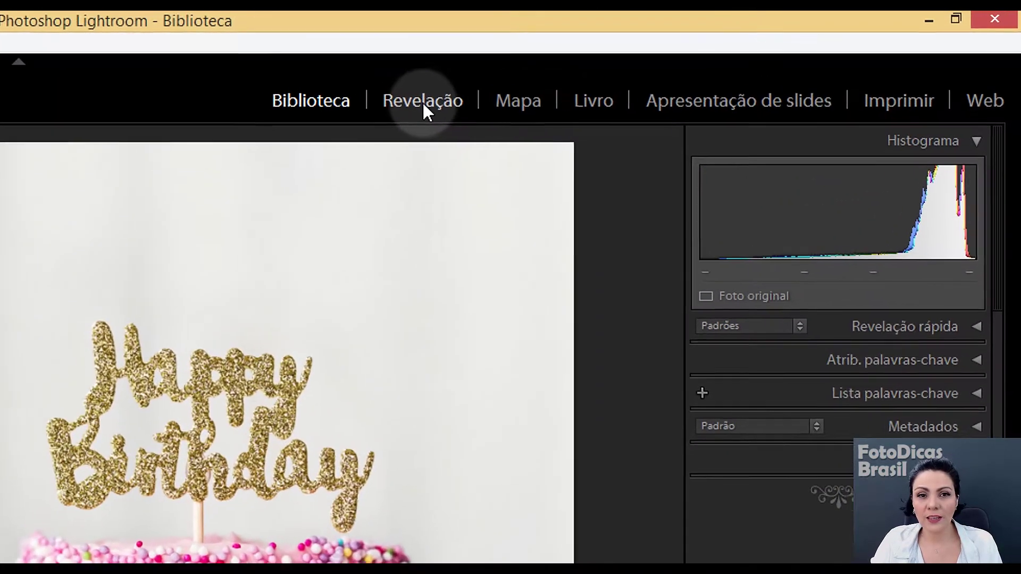
pyautogui.click(424, 105)
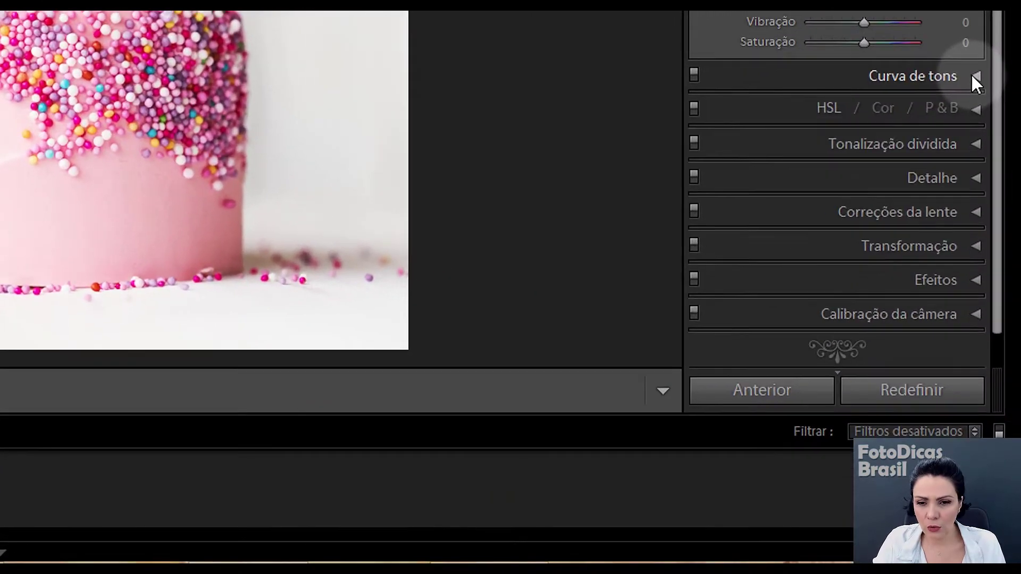
# - Raise the cake photo's tone curve black point to about 30,6 % for faded shadows
pyautogui.click(975, 77)
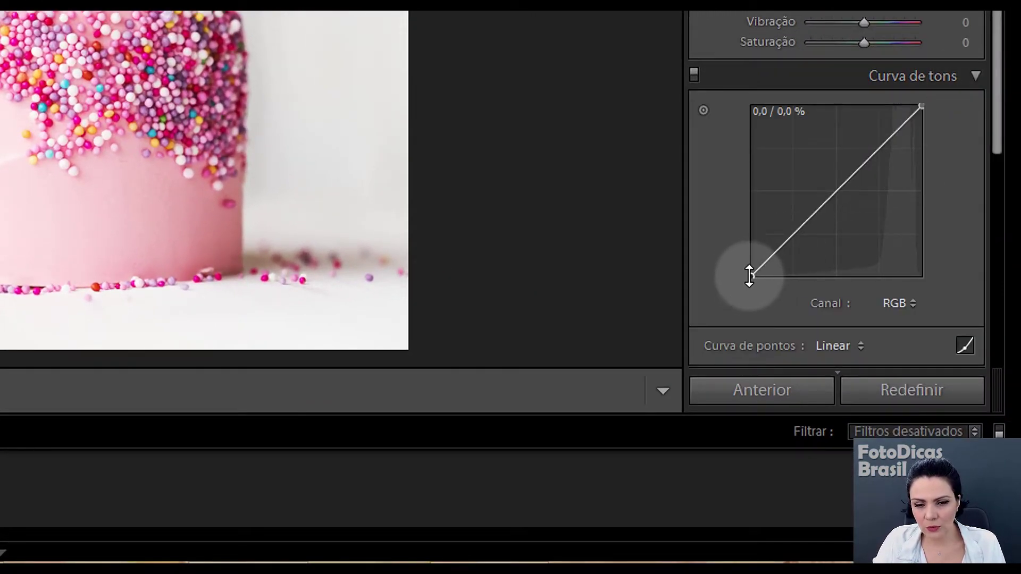
pyautogui.click(750, 276)
pyautogui.moveTo(750, 276); pyautogui.dragTo(697, 192)
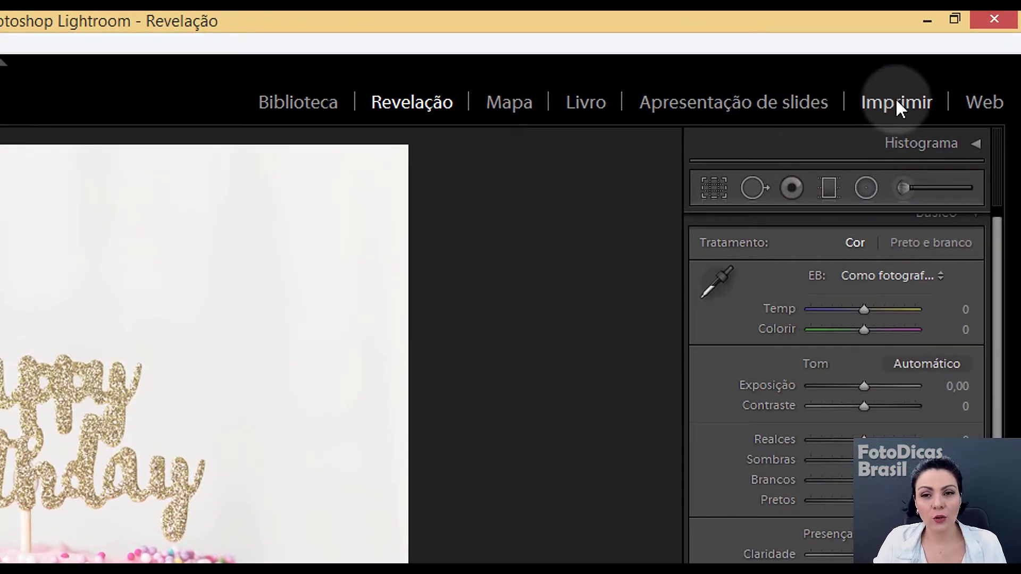
pyautogui.click(897, 102)
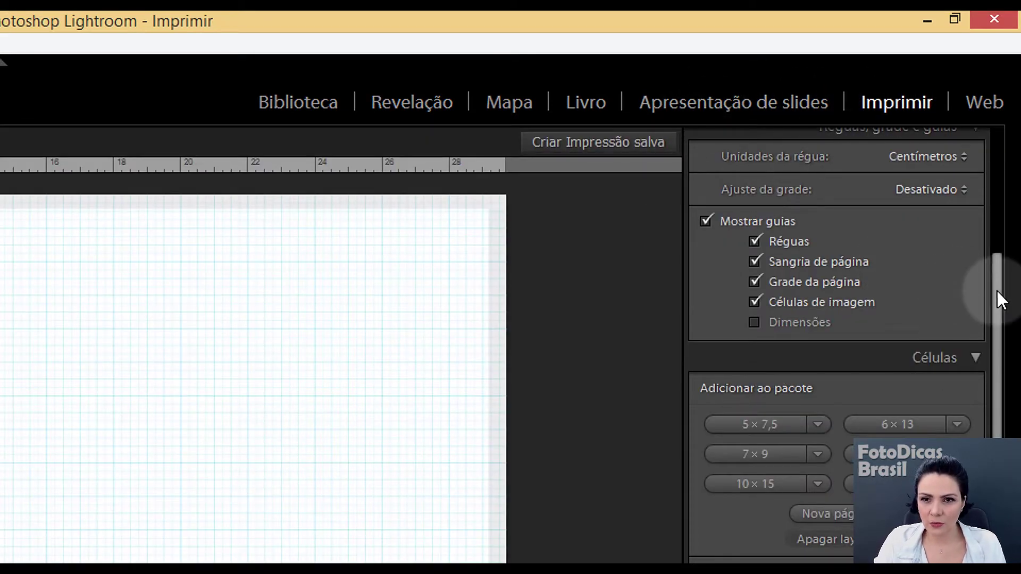
# - Set the print page to A4 paper in landscape (Paisagem) orientation
pyautogui.moveTo(997, 292); pyautogui.dragTo(1003, 159)
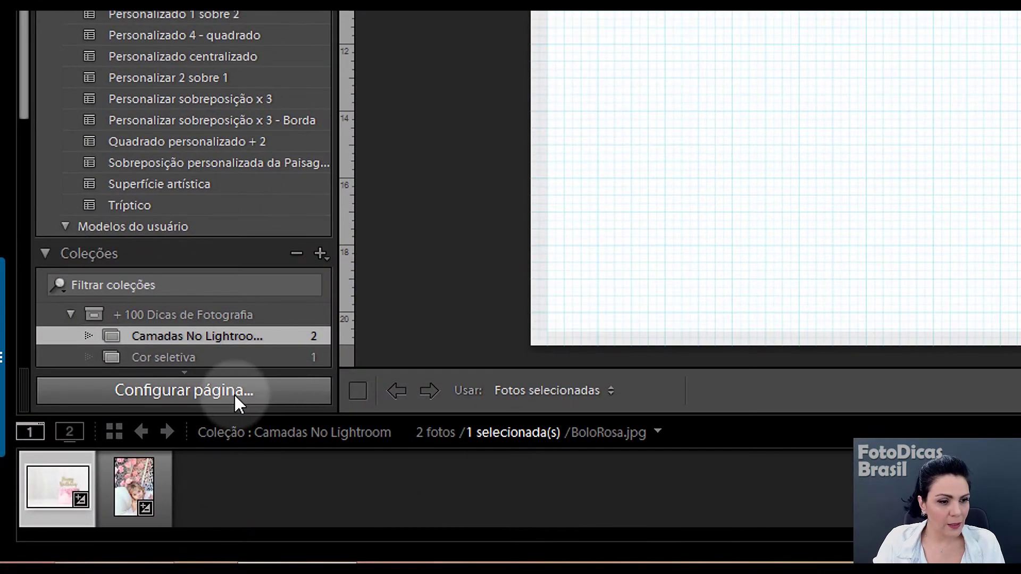
pyautogui.click(234, 394)
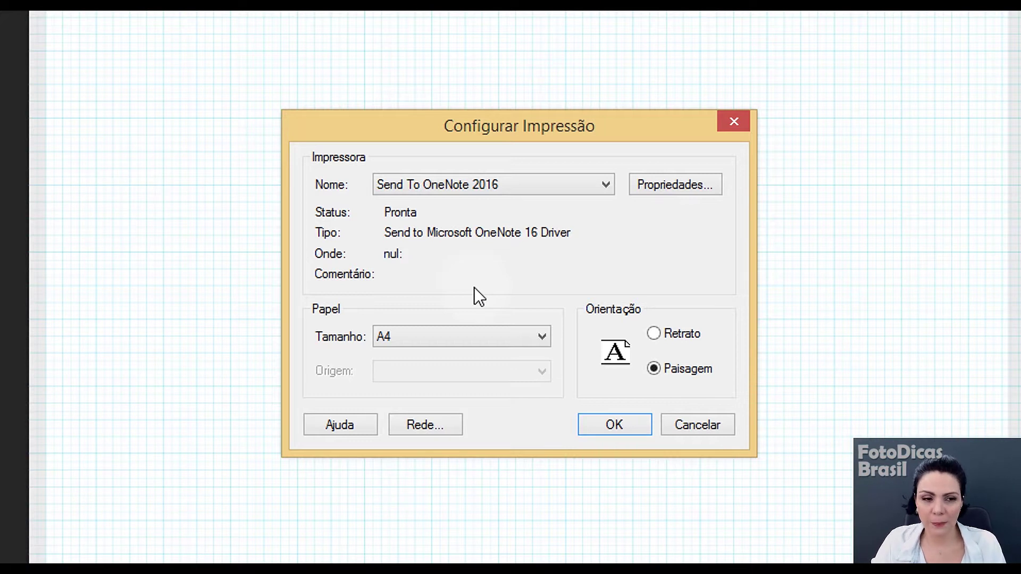
pyautogui.moveTo(468, 125); pyautogui.dragTo(462, 115)
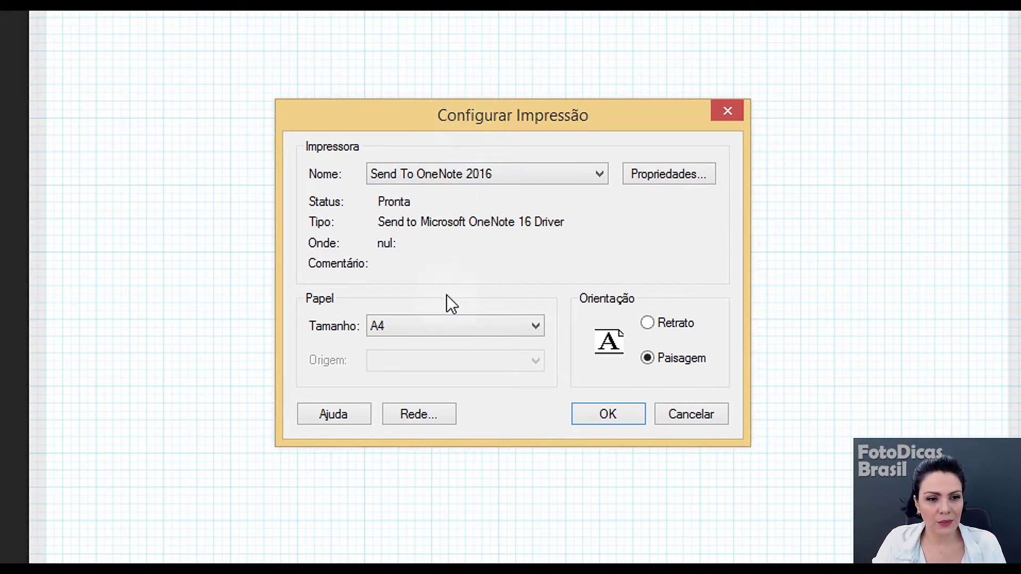
pyautogui.click(460, 327)
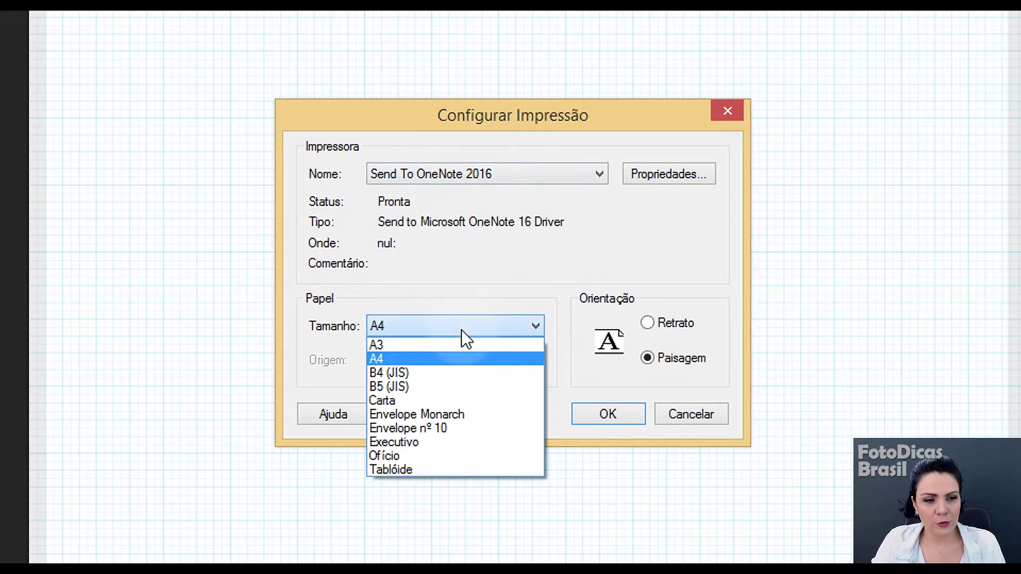
pyautogui.click(401, 359)
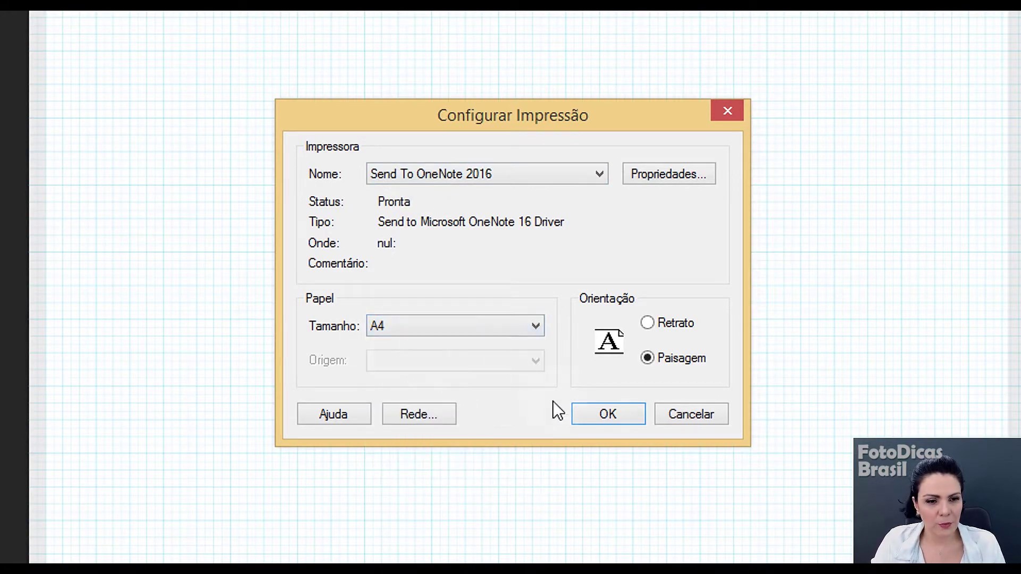
pyautogui.click(611, 415)
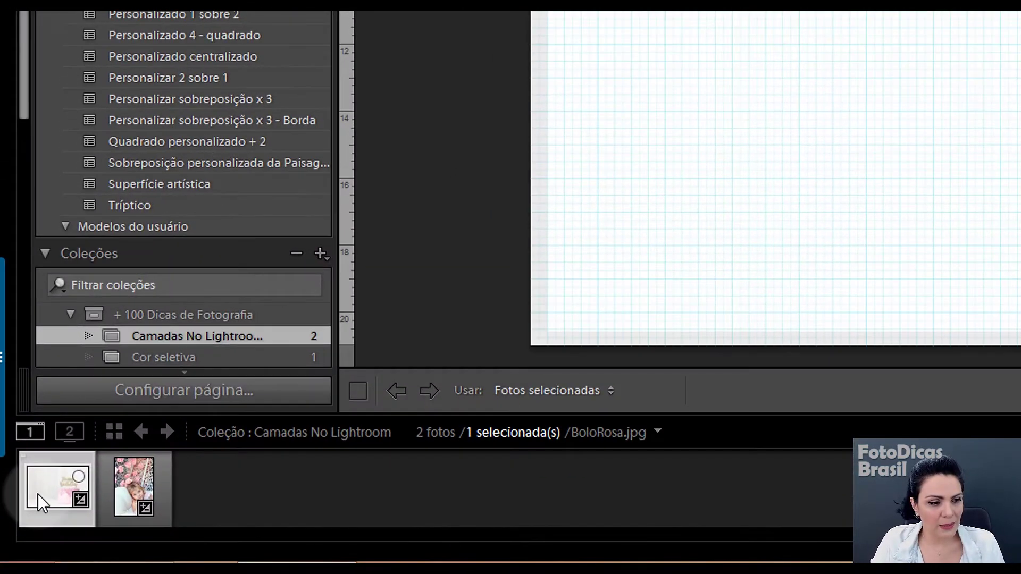
# - Place BoloRosa.jpg and Aniversariante.jpg as cells on the custom print page
pyautogui.moveTo(19, 528); pyautogui.dragTo(103, 493)
pyautogui.moveTo(205, 424); pyautogui.dragTo(914, 140)
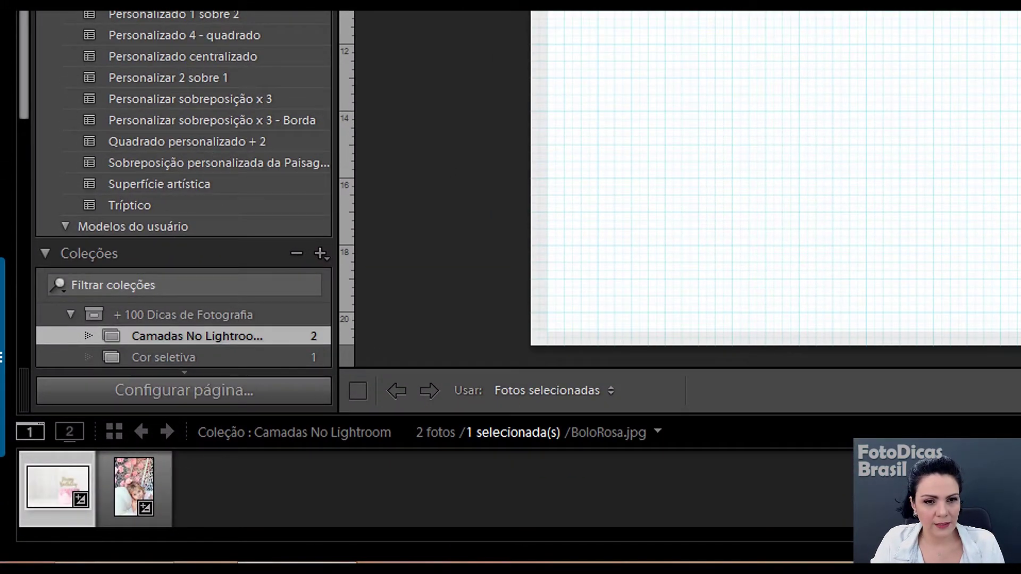
pyautogui.click(126, 486)
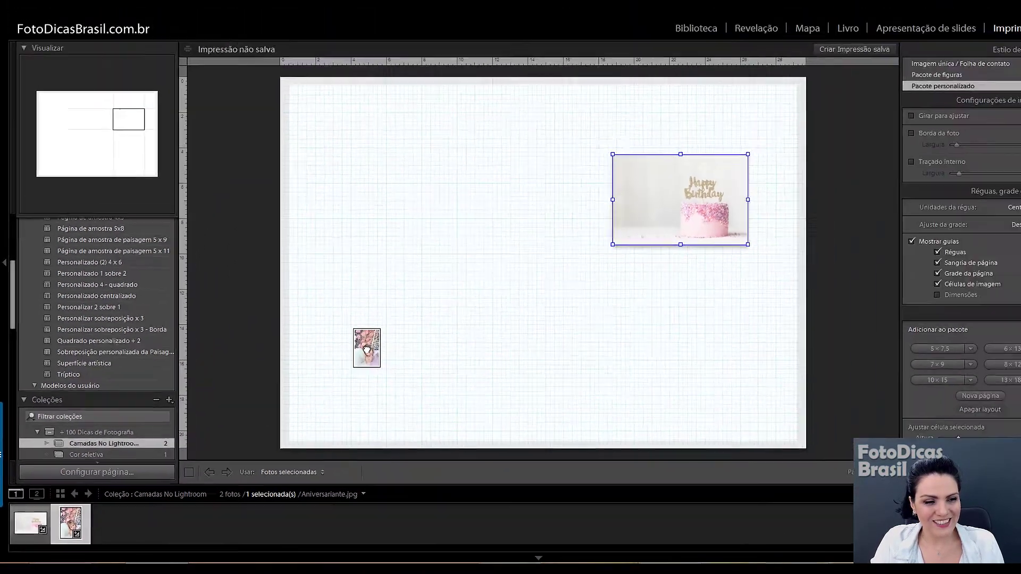
pyautogui.moveTo(126, 487)
pyautogui.mouseDown()
pyautogui.moveTo(457, 236)
pyautogui.moveTo(441, 237)
pyautogui.mouseUp()
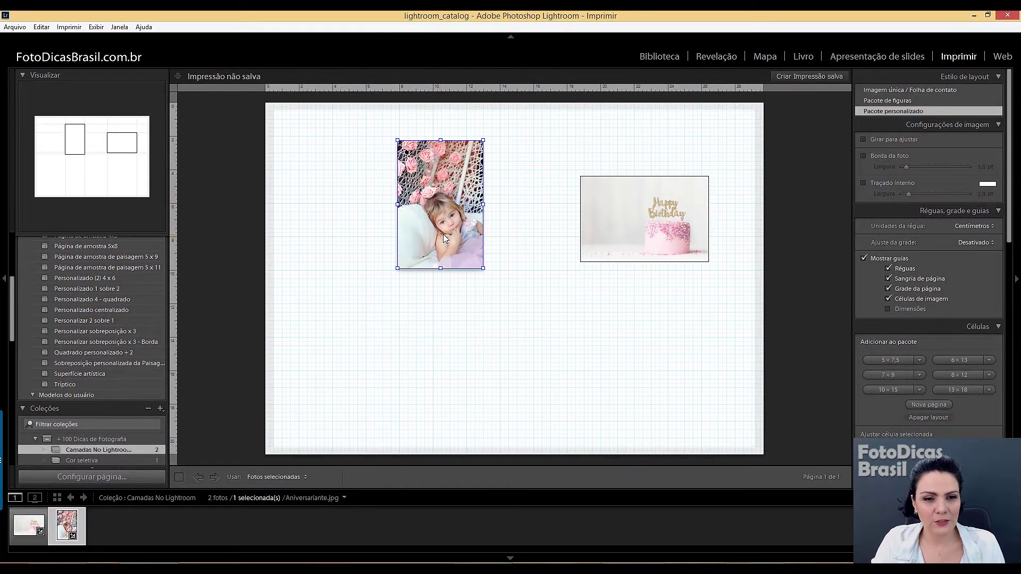
pyautogui.click(657, 229)
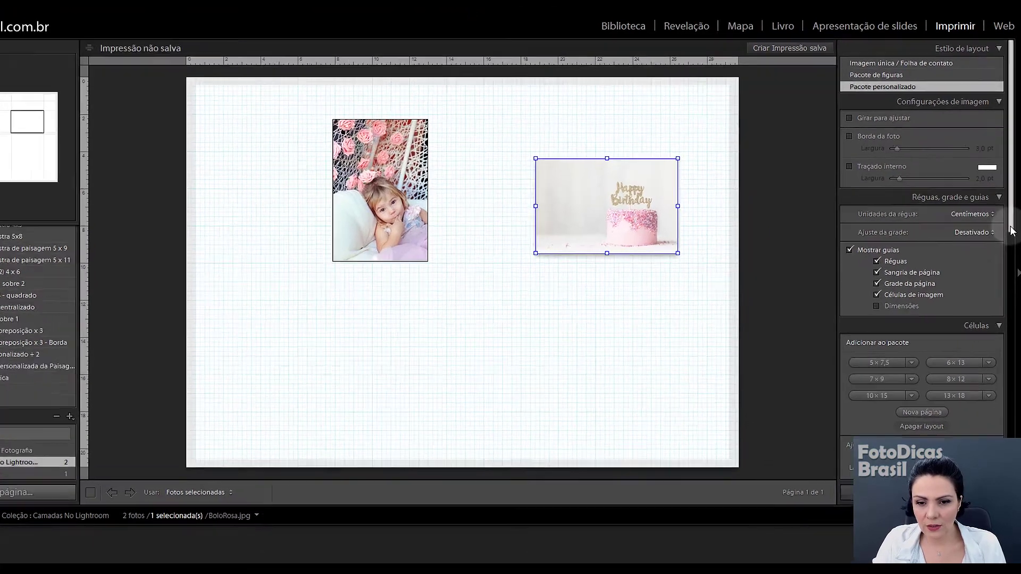
pyautogui.scroll(-3, 999, 306)
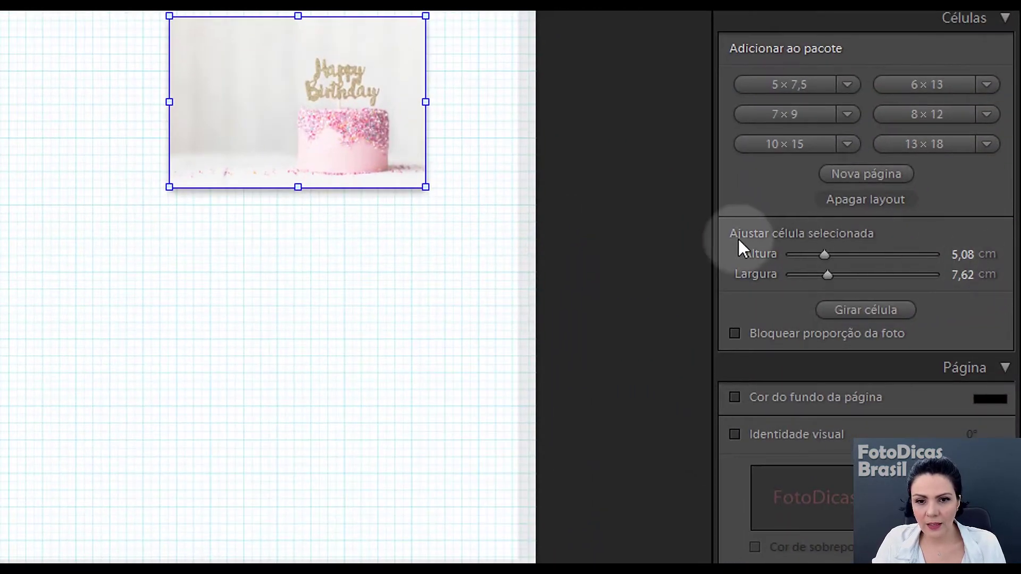
# - Size the cake cell to 20,14 × 28,68 cm and enlarge the child cell to 13,01 × 11,00 cm
pyautogui.moveTo(825, 255); pyautogui.dragTo(934, 255)
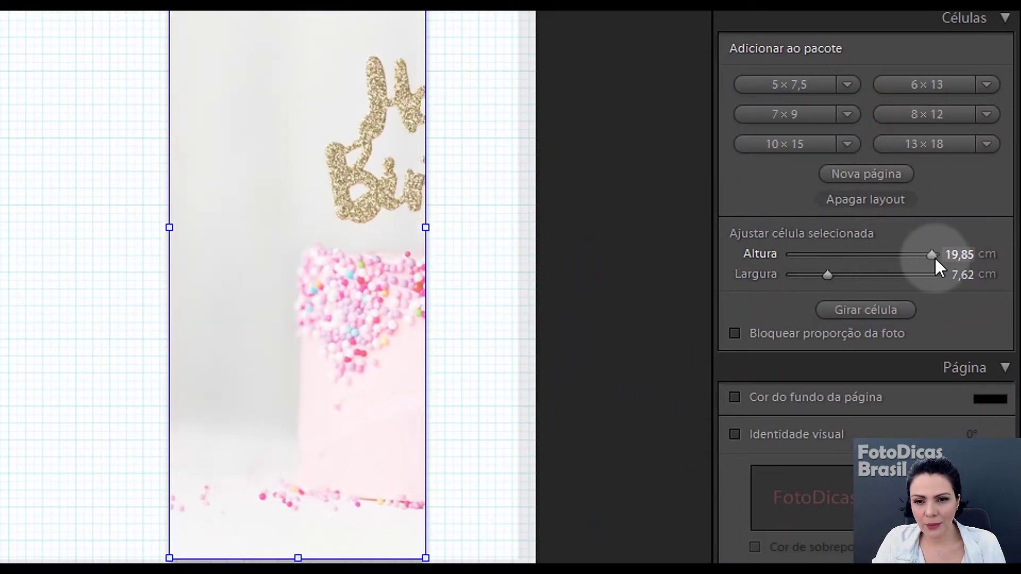
pyautogui.moveTo(827, 275); pyautogui.dragTo(934, 275)
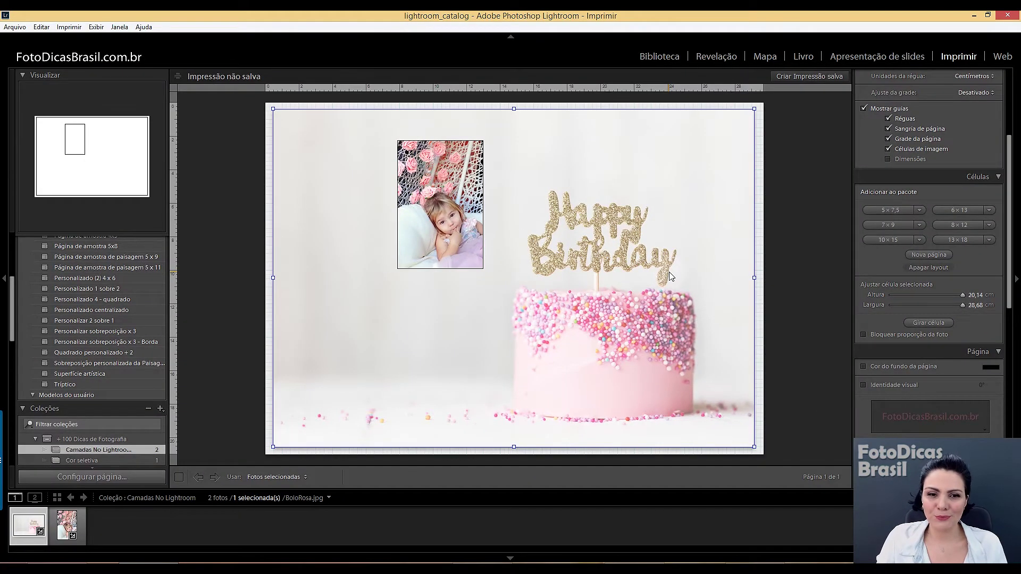
pyautogui.click(442, 190)
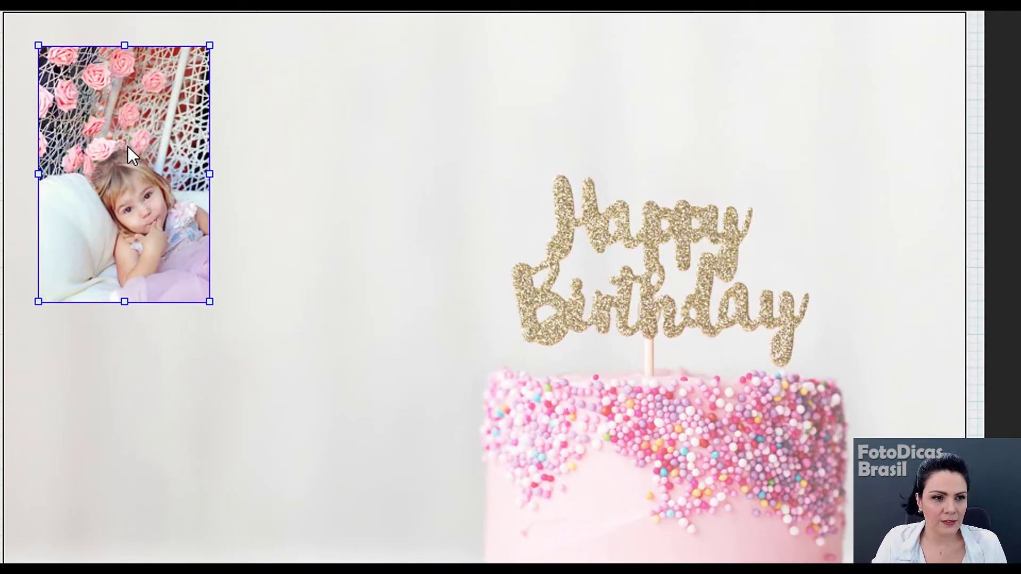
pyautogui.moveTo(209, 299); pyautogui.dragTo(409, 485)
pyautogui.moveTo(319, 426); pyautogui.dragTo(302, 442)
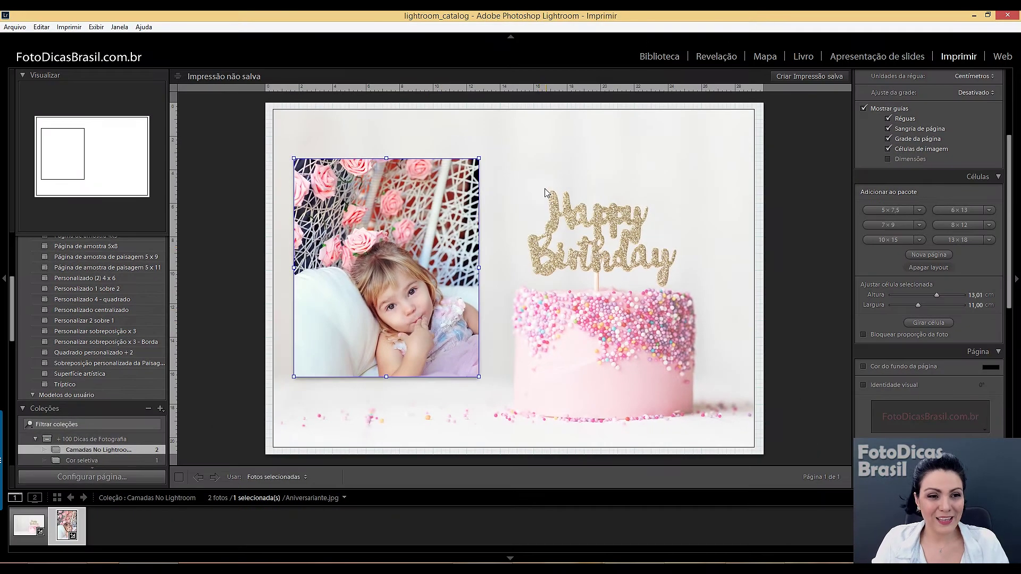
# - Enable the pink FotoDicasBrasil.com.br identity plate in Myriad Web Pro, size 24
pyautogui.click(559, 169)
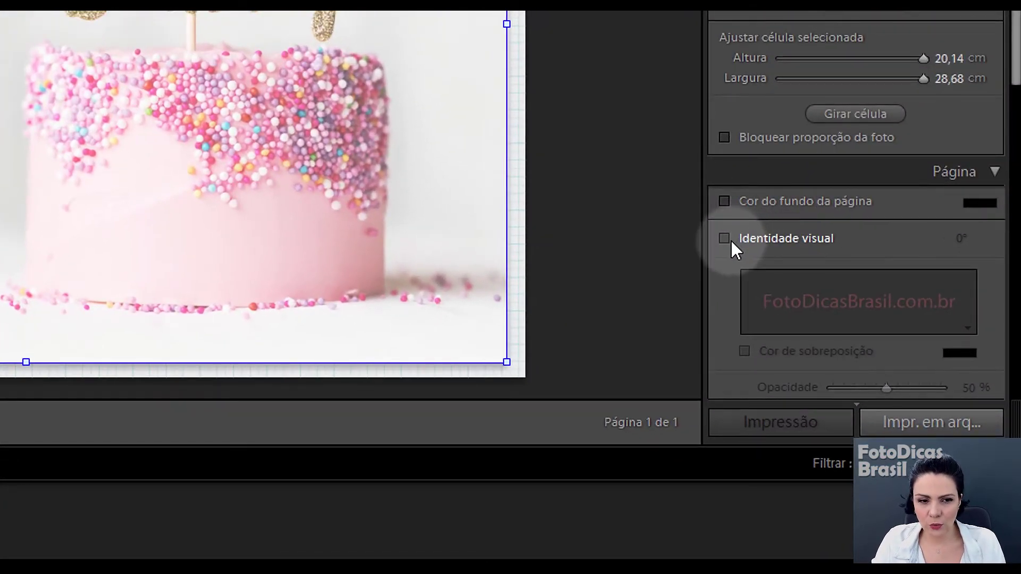
pyautogui.click(731, 240)
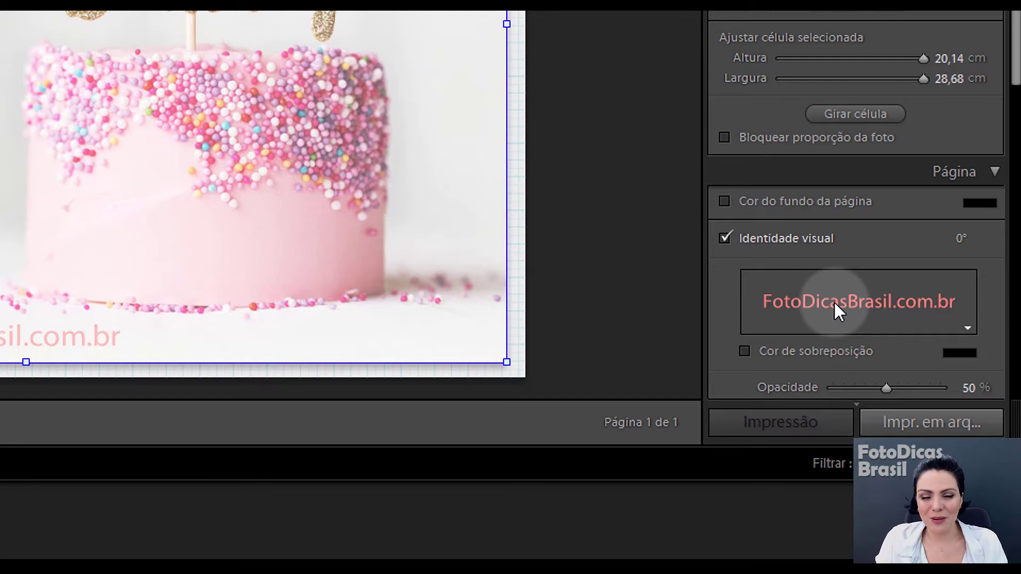
pyautogui.click(835, 302)
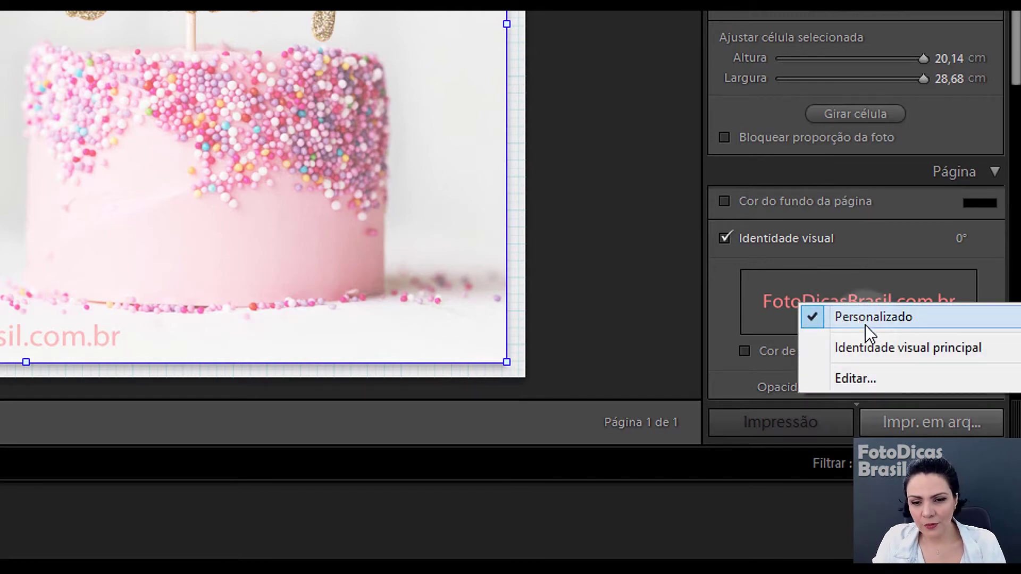
pyautogui.click(860, 381)
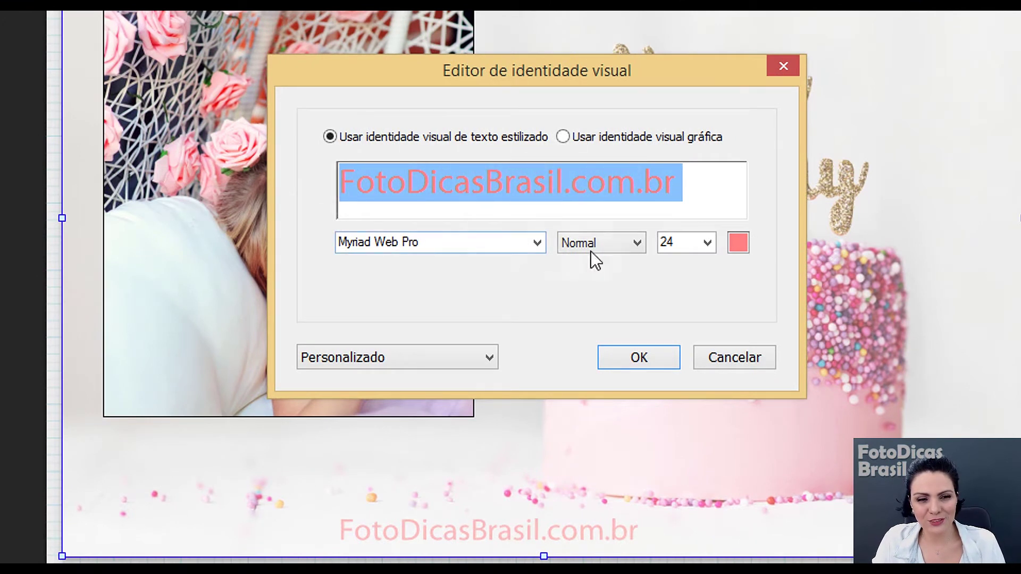
pyautogui.click(638, 358)
pyautogui.click(520, 535)
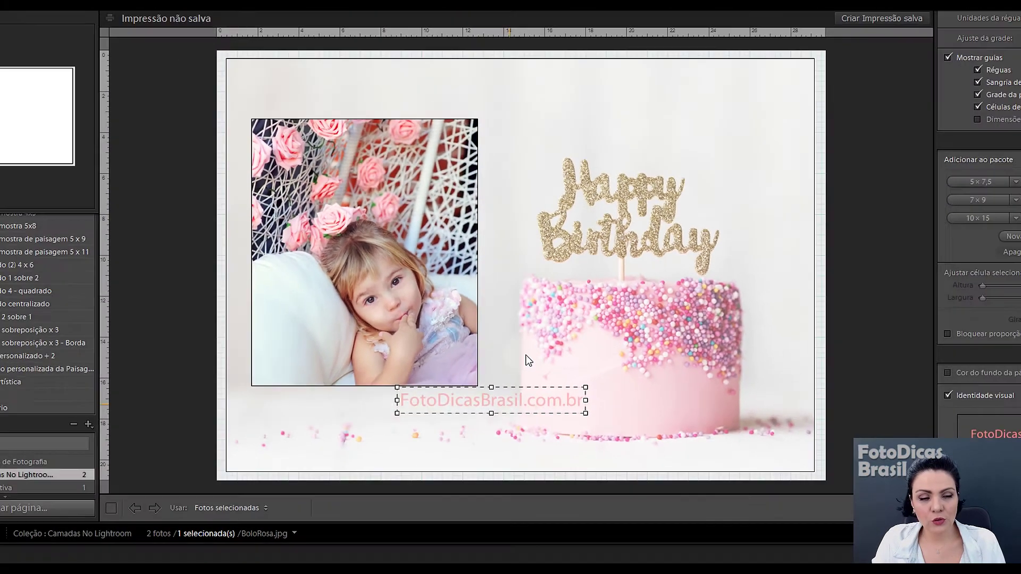
pyautogui.moveTo(521, 393); pyautogui.dragTo(521, 301)
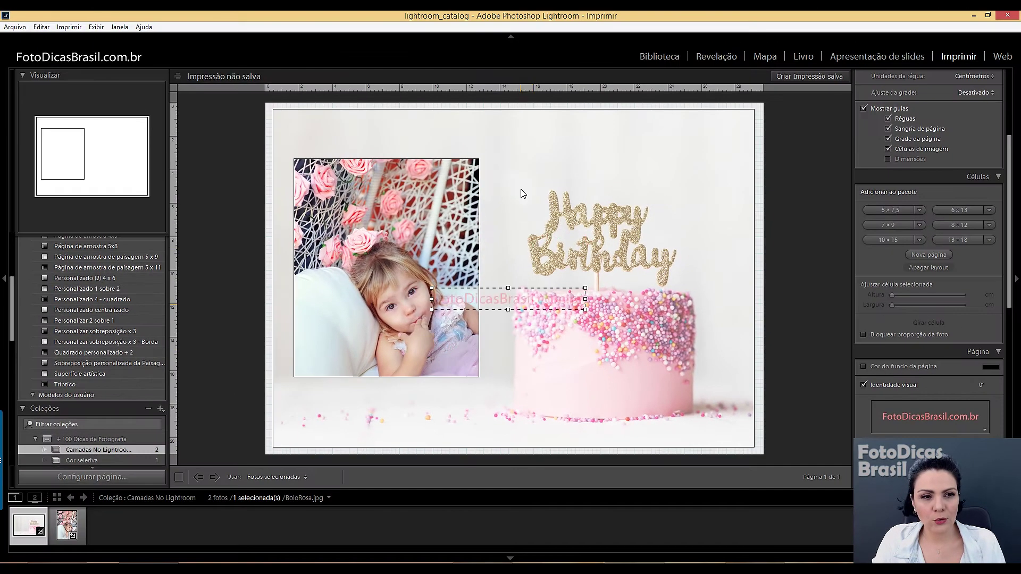
# - Move the identity plate to the bottom centre of the page, beneath the cake
pyautogui.moveTo(521, 193); pyautogui.dragTo(520, 143)
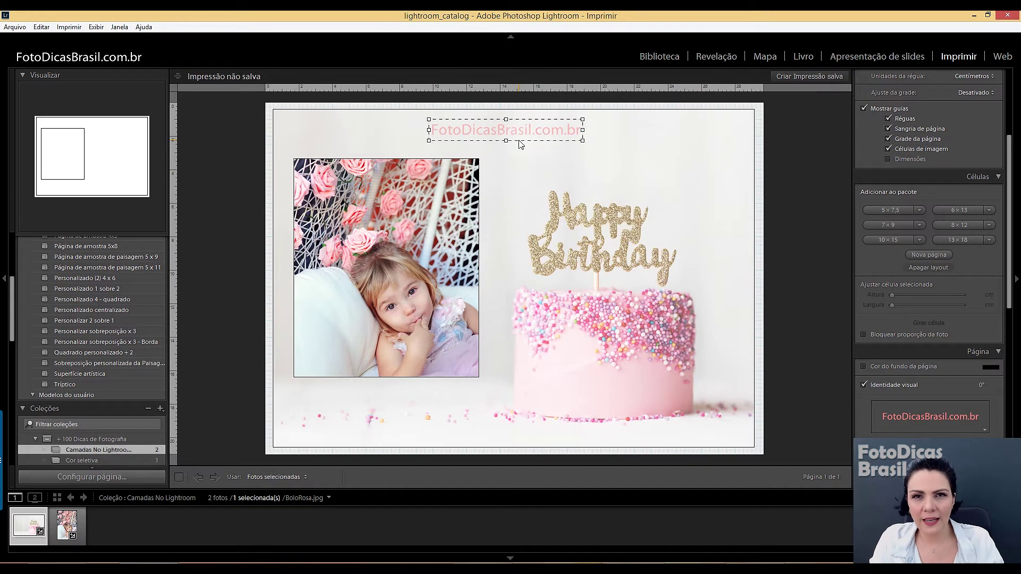
pyautogui.moveTo(521, 144); pyautogui.dragTo(499, 439)
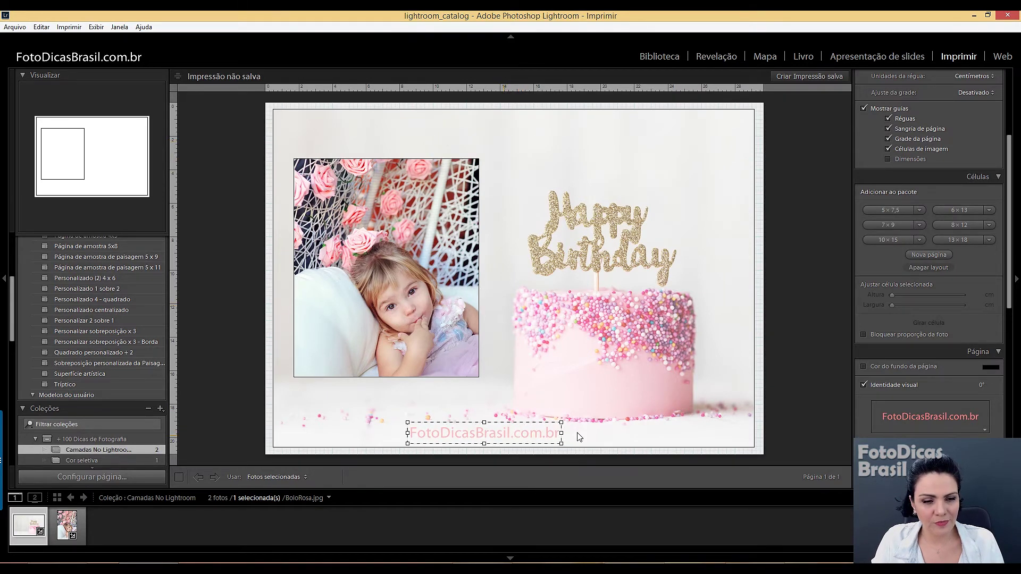
pyautogui.click(603, 435)
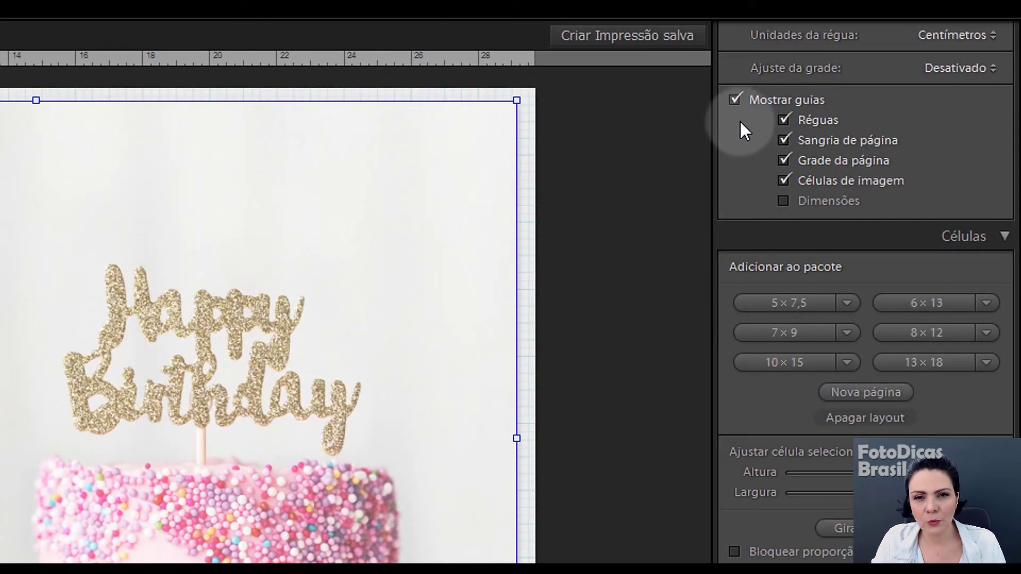
# - Hide the guides (Mostrar guias) and deselect the cell for a clean preview
pyautogui.click(736, 99)
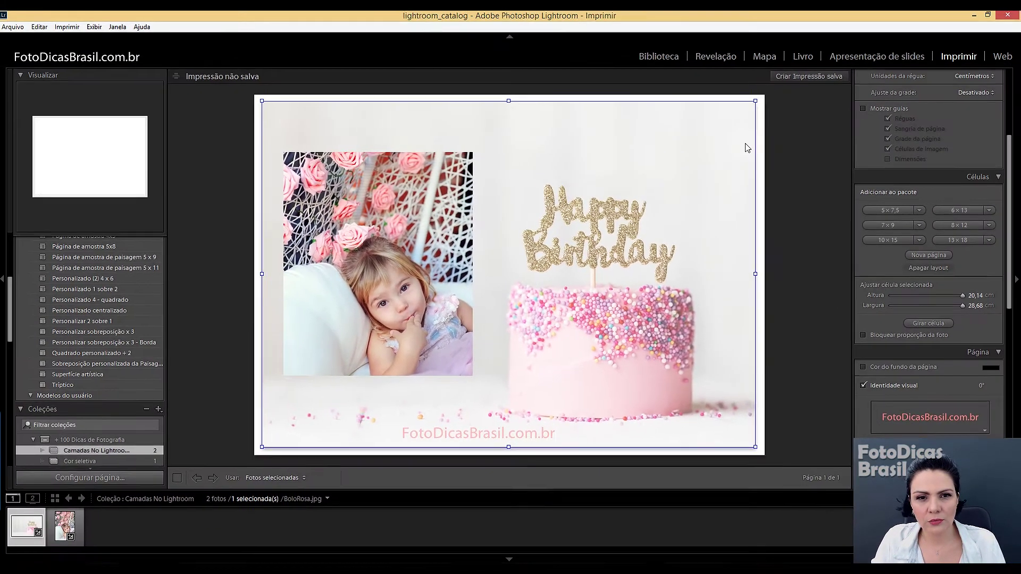
pyautogui.click(757, 141)
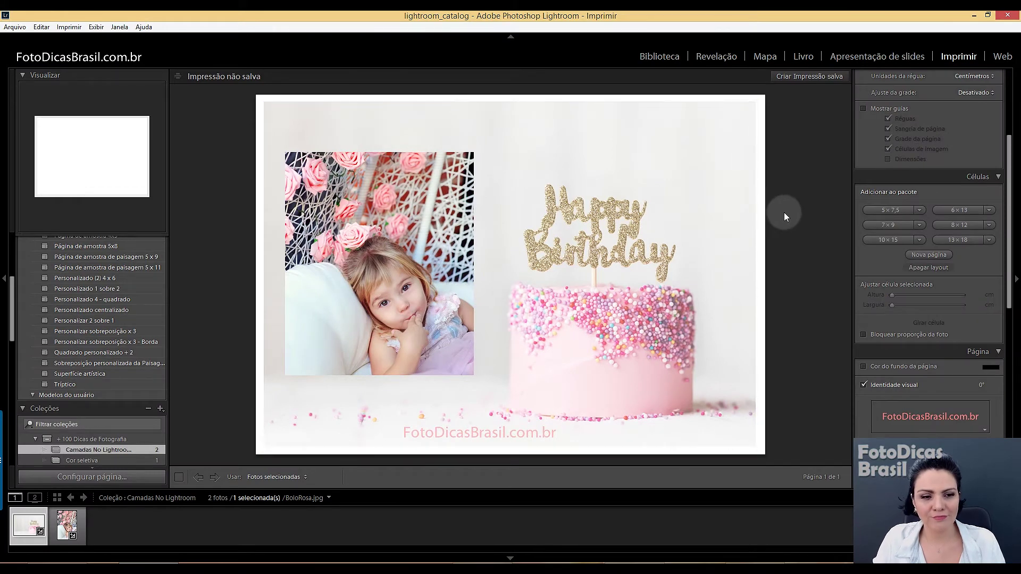